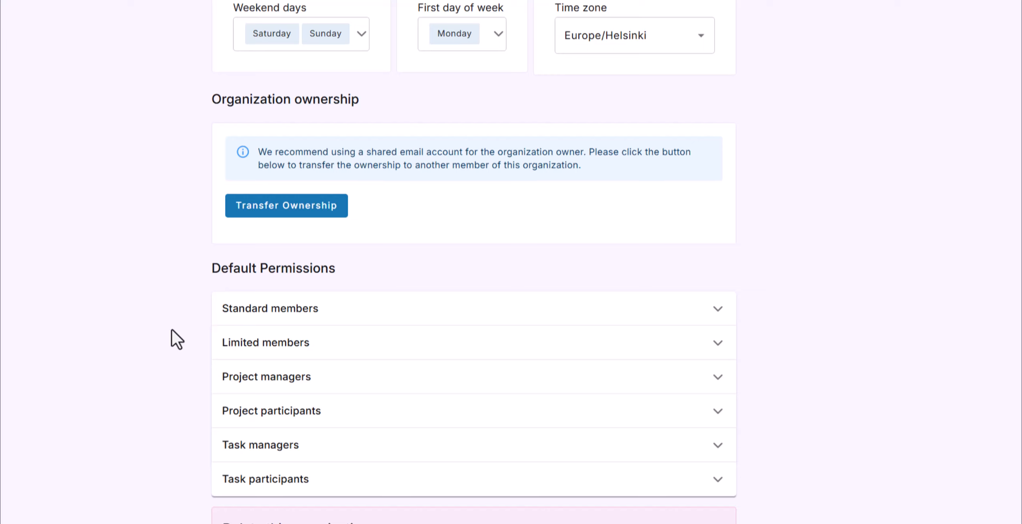
Expand the Standard members default permissions and scroll through all of its toggles.
left_click(252, 313)
scroll(245, 323, "down", 3)
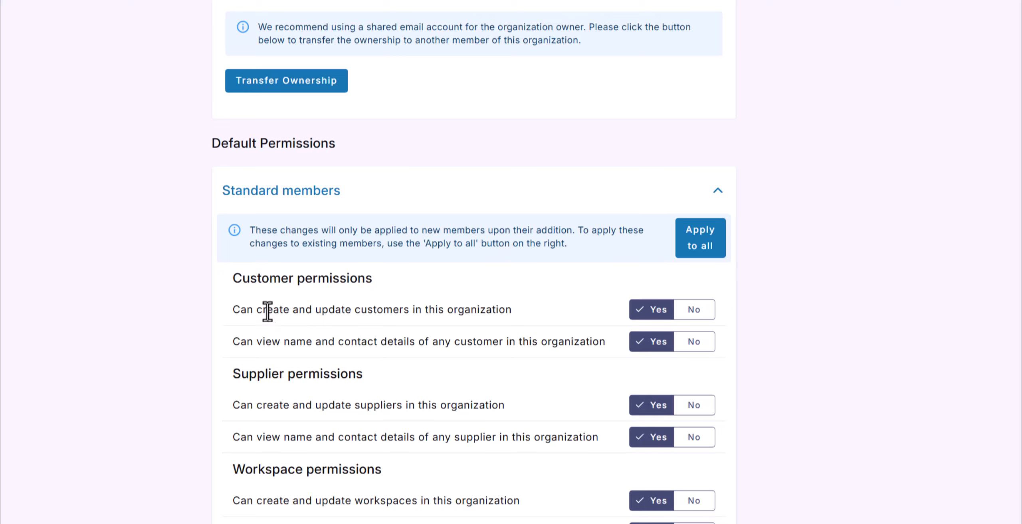
scroll(273, 378, "down", 3)
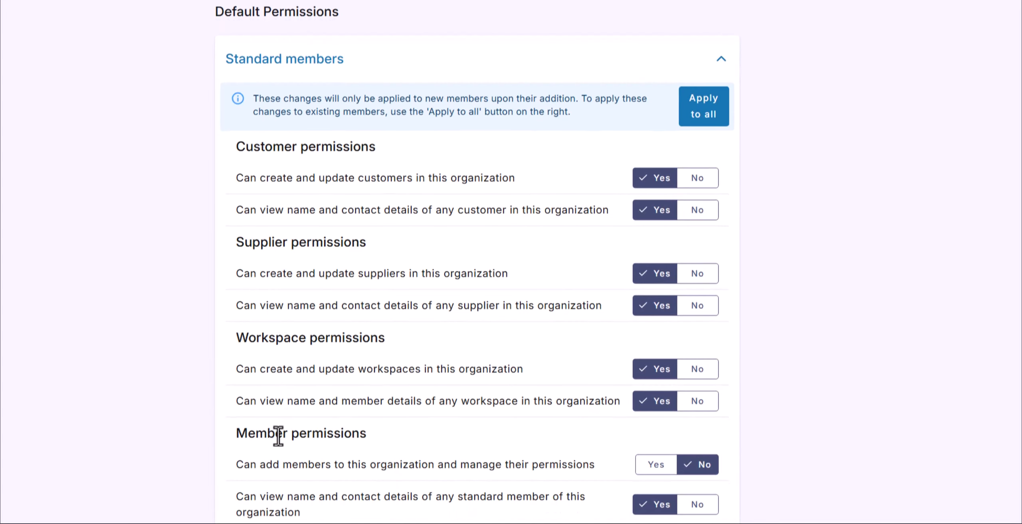
scroll(278, 435, "down", 13)
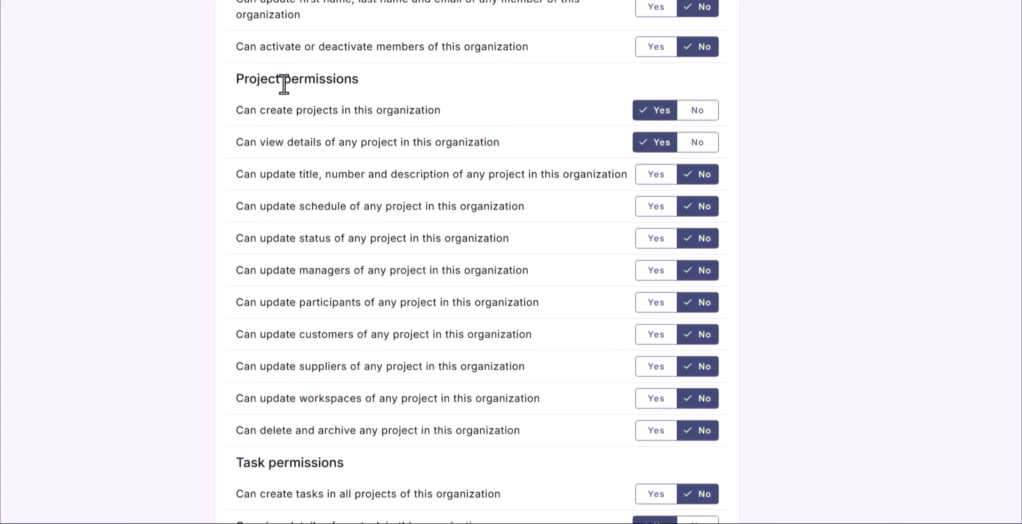
scroll(292, 208, "down", 6)
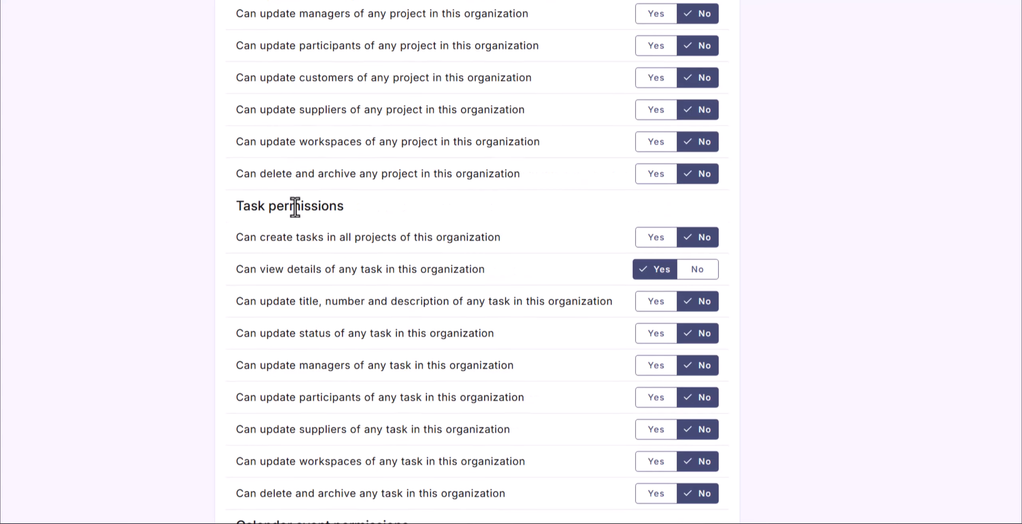
scroll(295, 207, "down", 7)
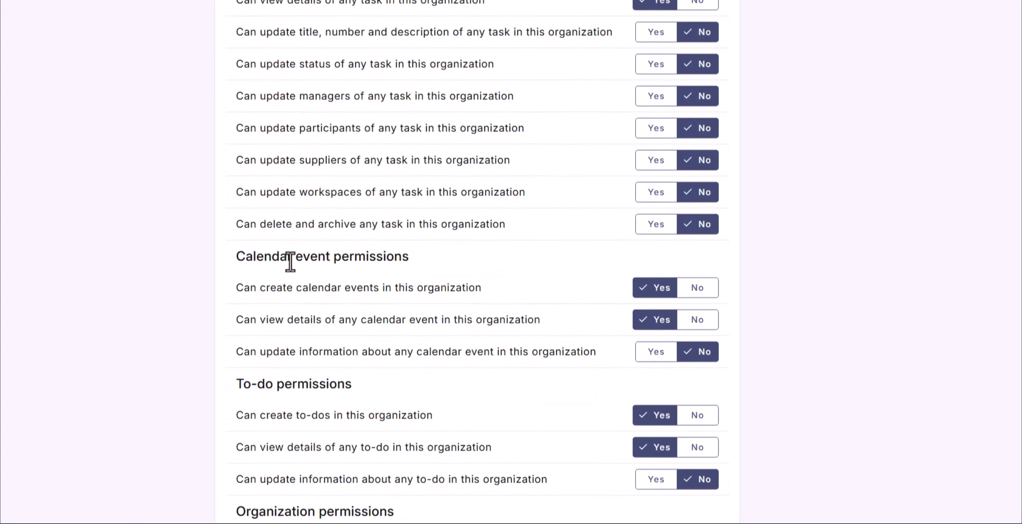
scroll(290, 261, "down", 6)
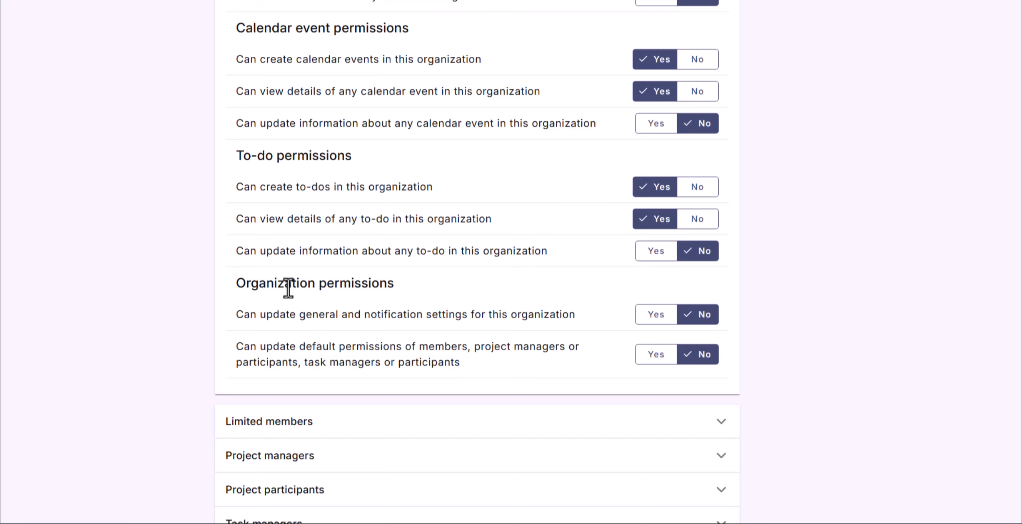
scroll(269, 386, "up", 1)
left_click(248, 434)
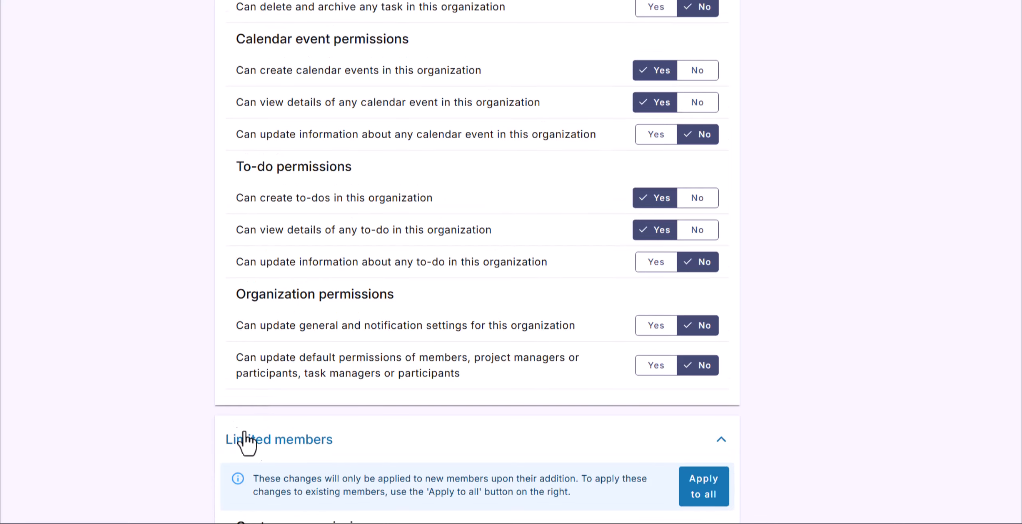
scroll(218, 433, "down", 7)
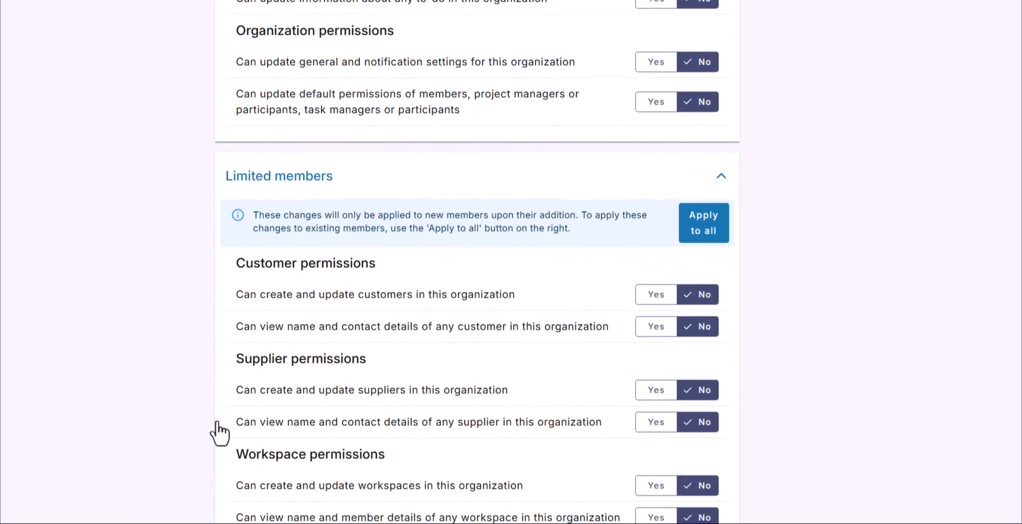
scroll(219, 433, "down", 2)
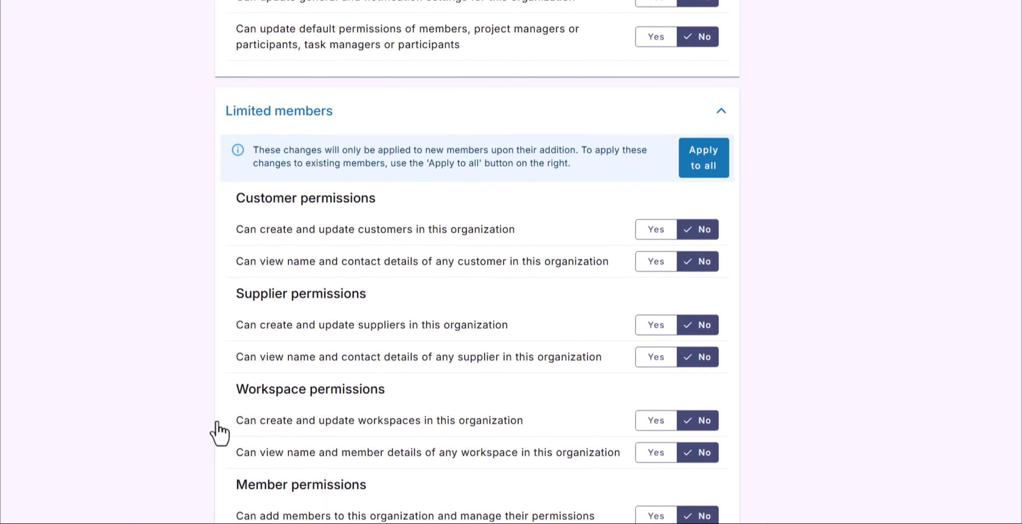
scroll(217, 421, "down", 10)
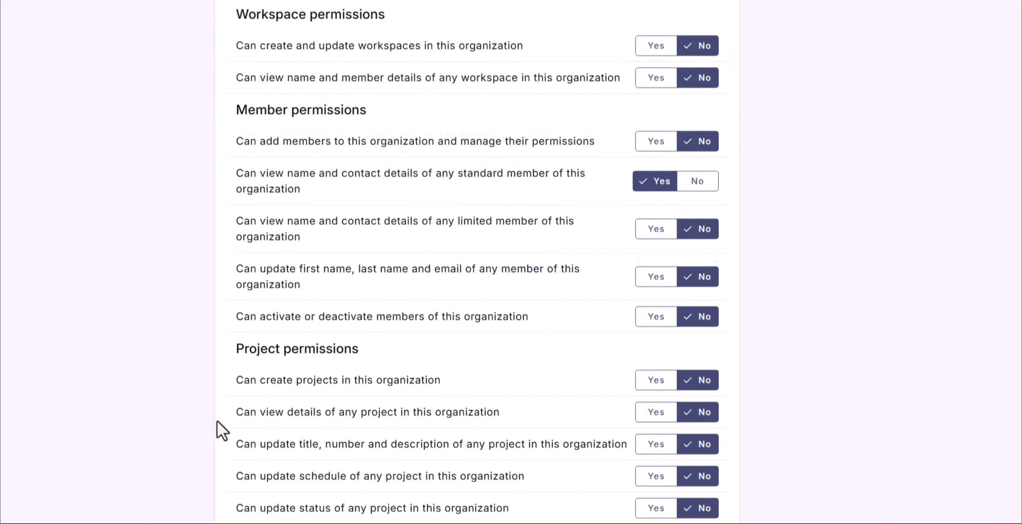
scroll(217, 420, "down", 9)
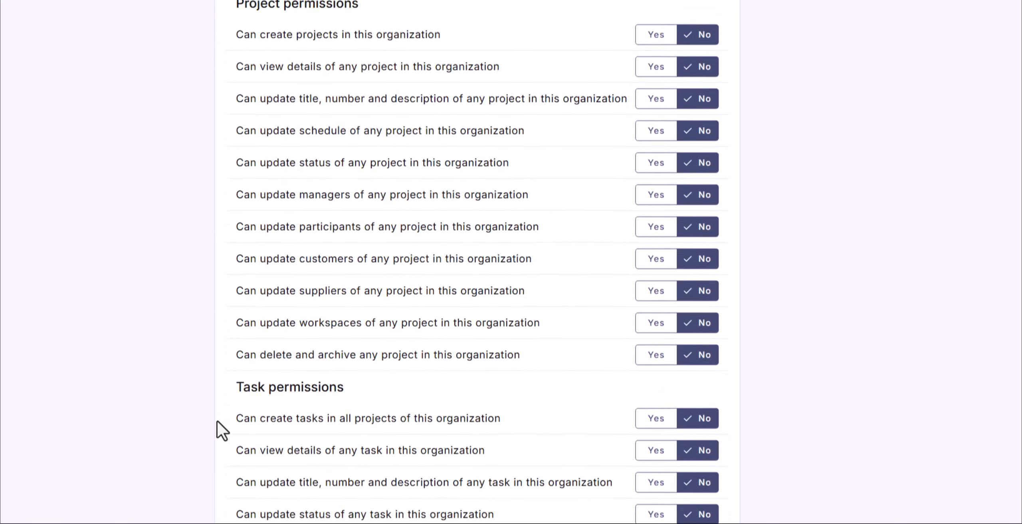
scroll(217, 421, "down", 19)
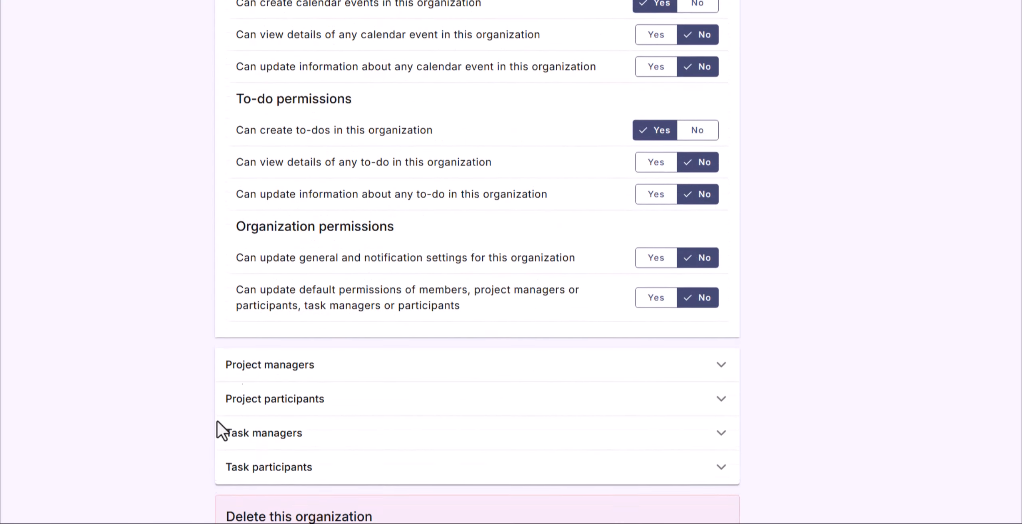
scroll(217, 420, "down", 1)
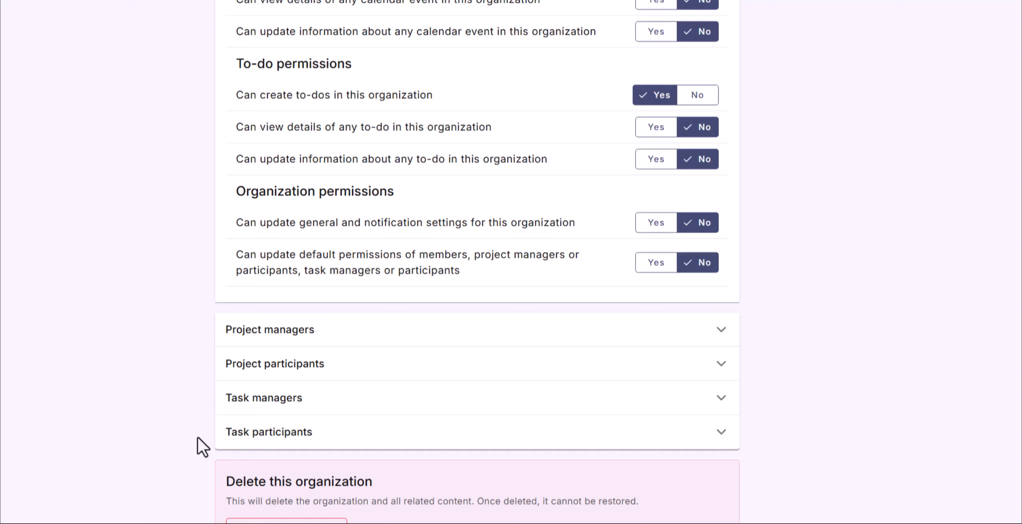
Set 'Can update status of the task' to Yes for Task participants, then go to Members.
left_click(274, 331)
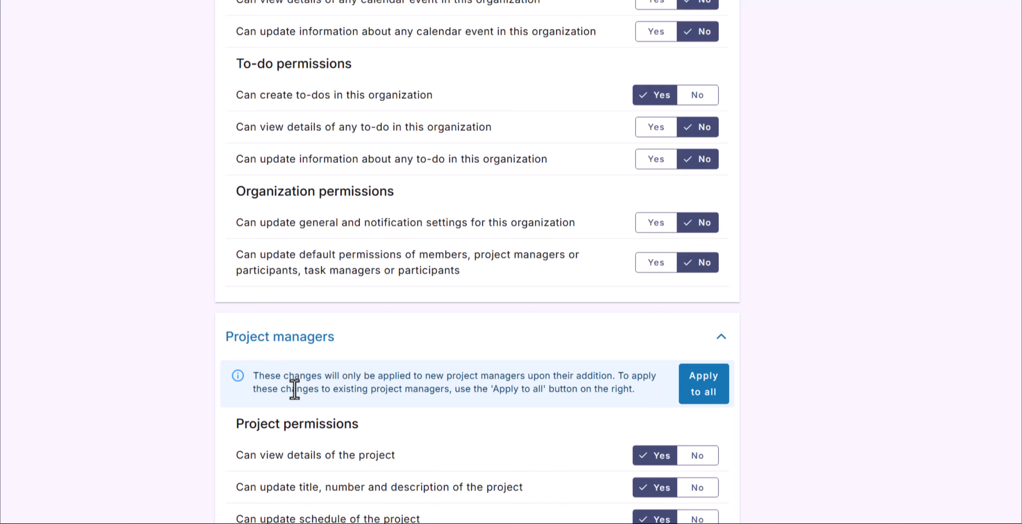
scroll(293, 388, "down", 5)
scroll(294, 388, "down", 10)
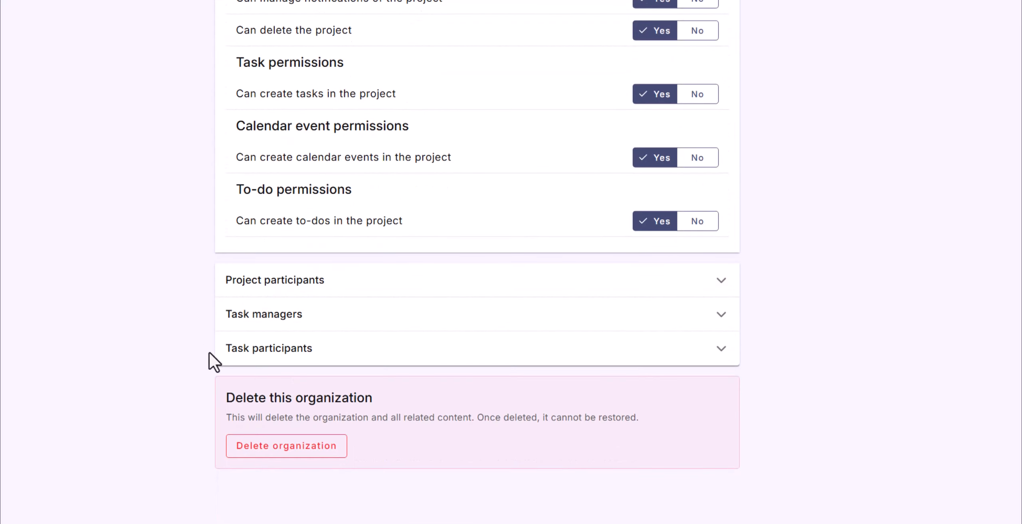
left_click(279, 348)
scroll(282, 375, "down", 5)
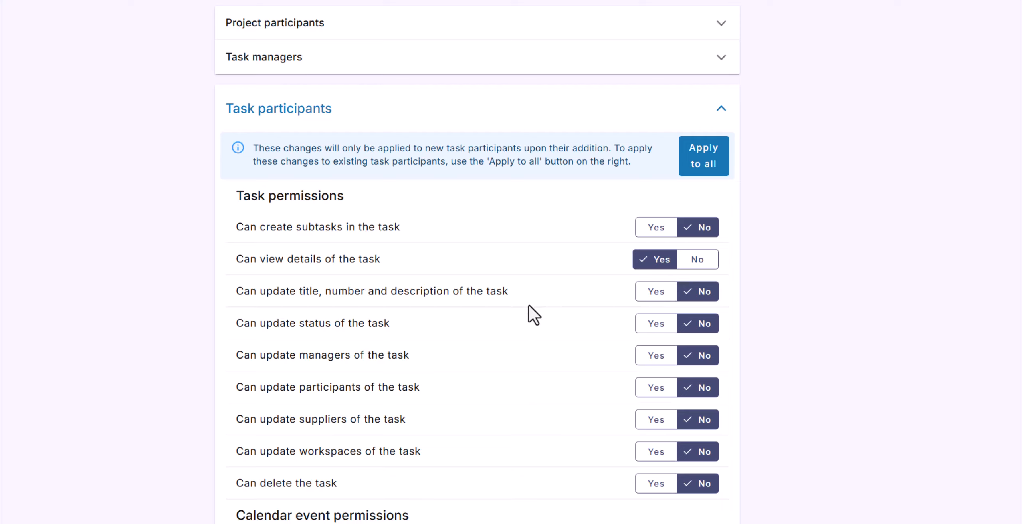
left_click(652, 324)
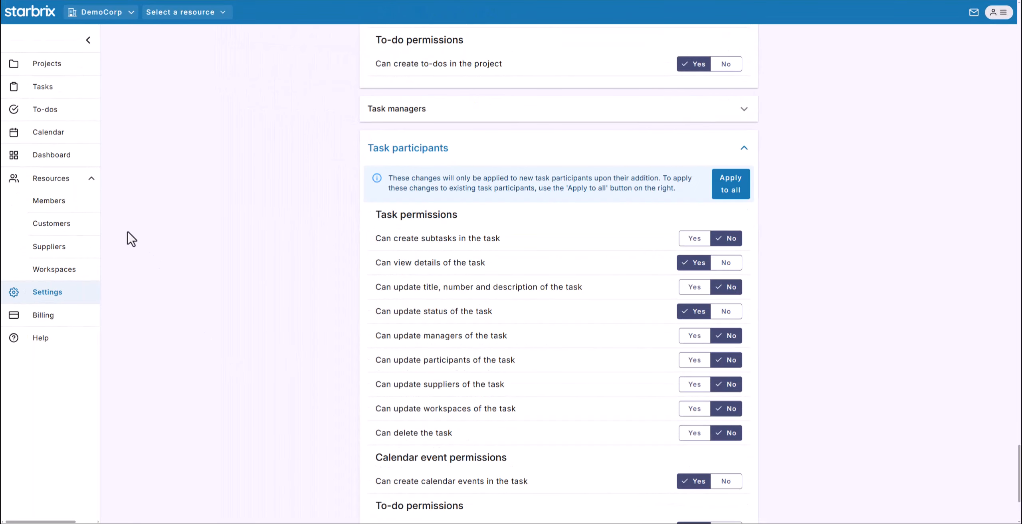
left_click(63, 205)
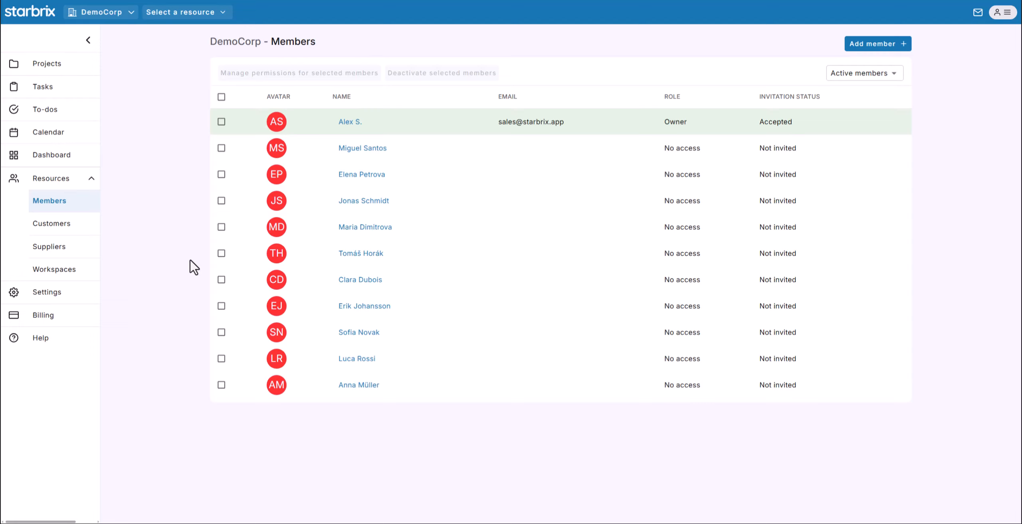
Let the fifth listed member add members and manage their permissions.
left_click(222, 254)
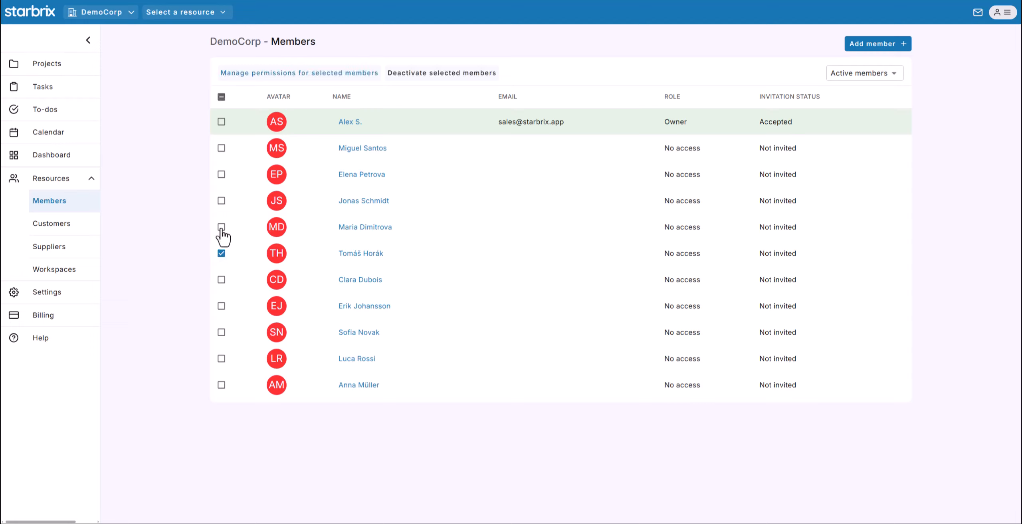
left_click(221, 201)
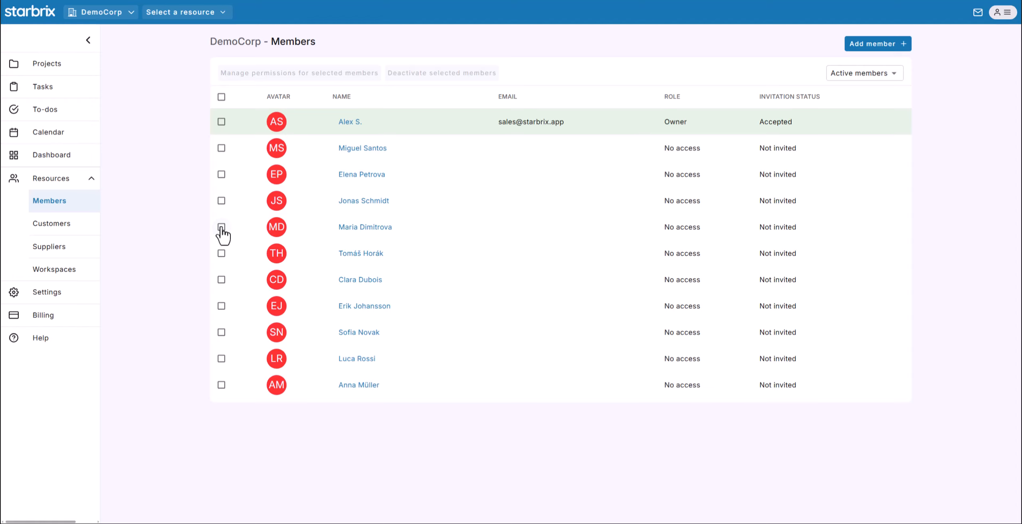
left_click(221, 226)
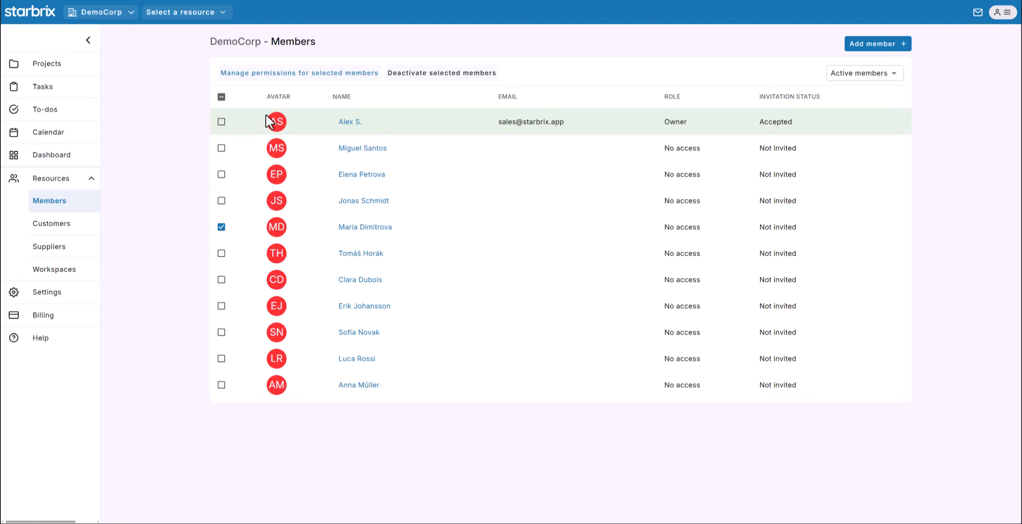
left_click(281, 83)
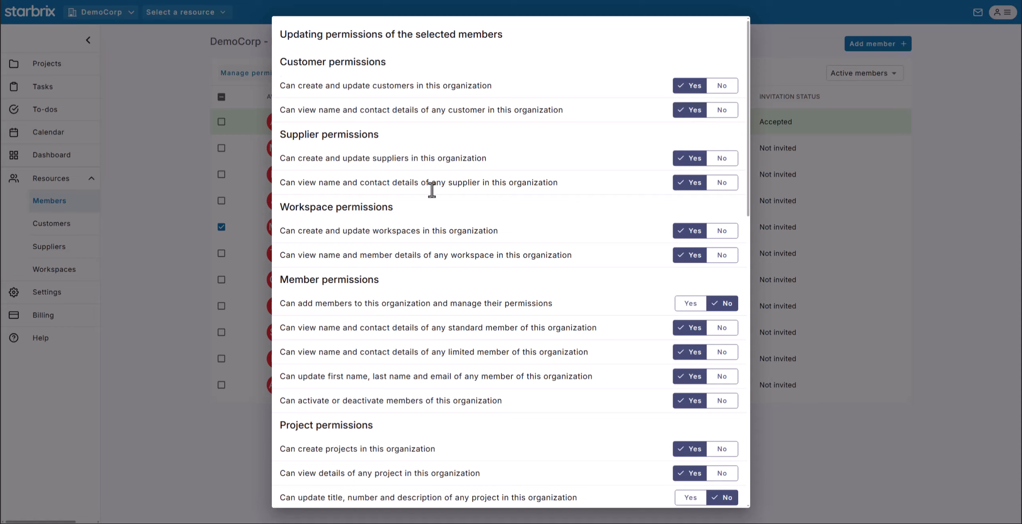
left_click(685, 305)
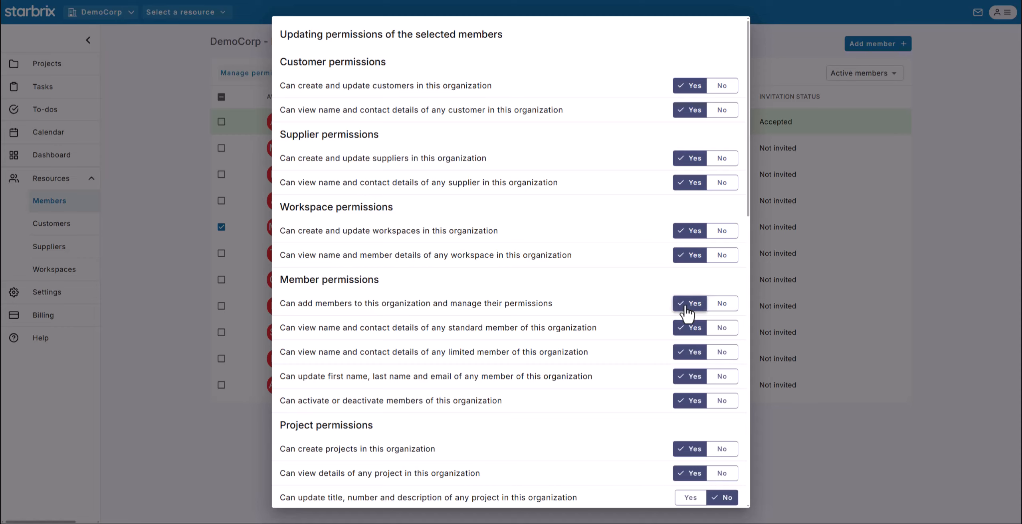
left_click(924, 277)
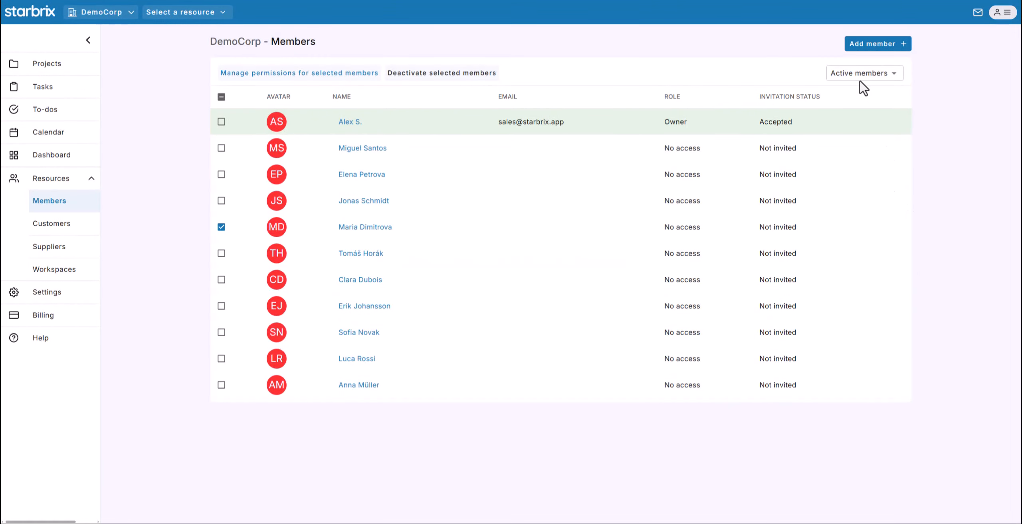
Add a new member with first name, last name and e-mail, and enable the organization invitation.
left_click(862, 45)
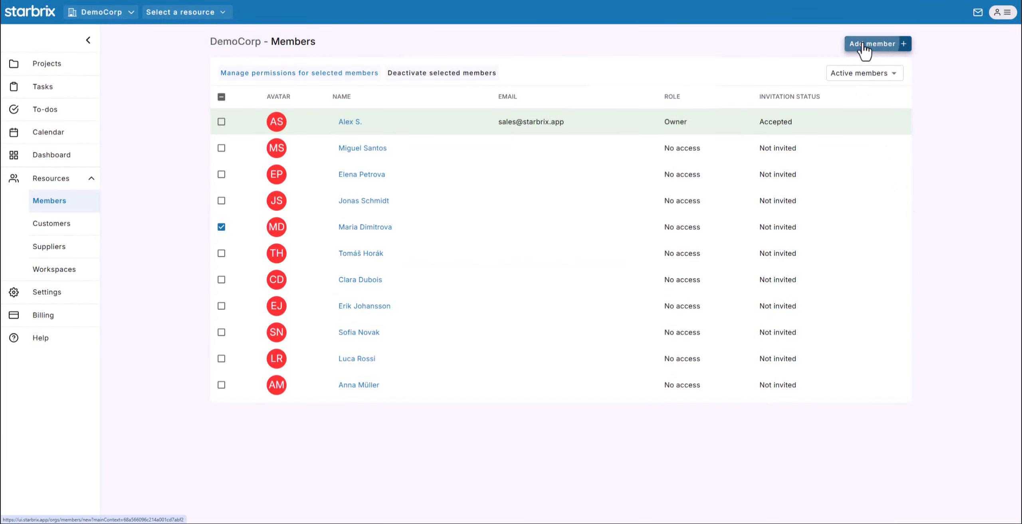
left_click(441, 134)
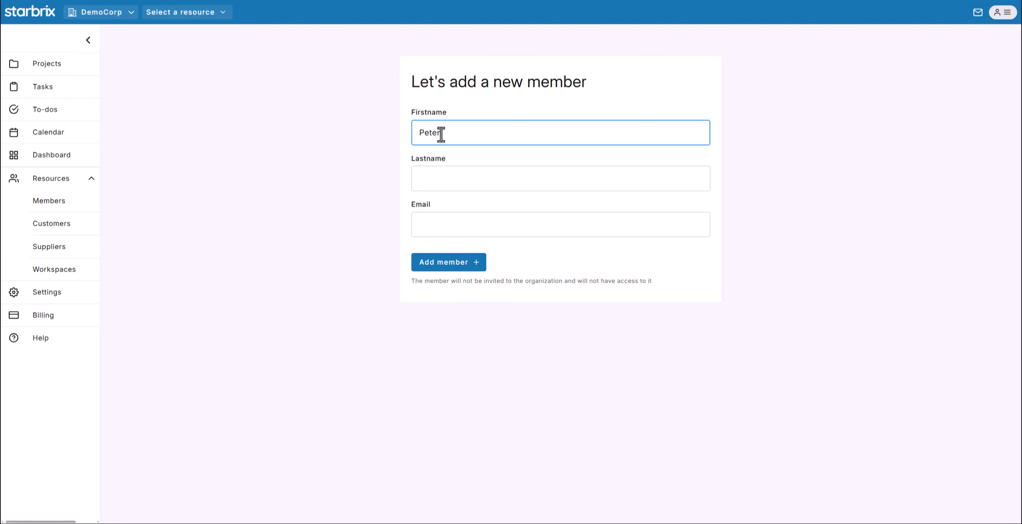
key("Tab")
key("Tab")
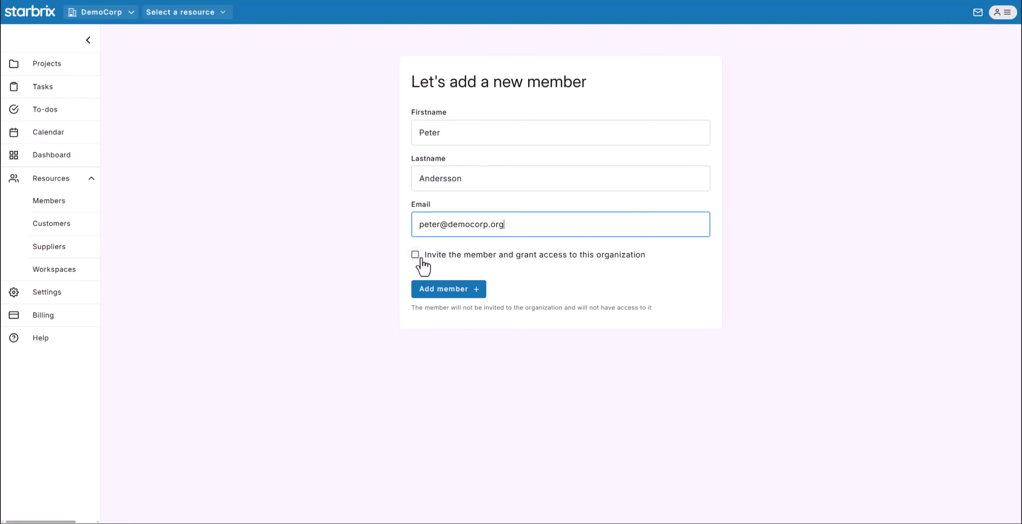
left_click(415, 255)
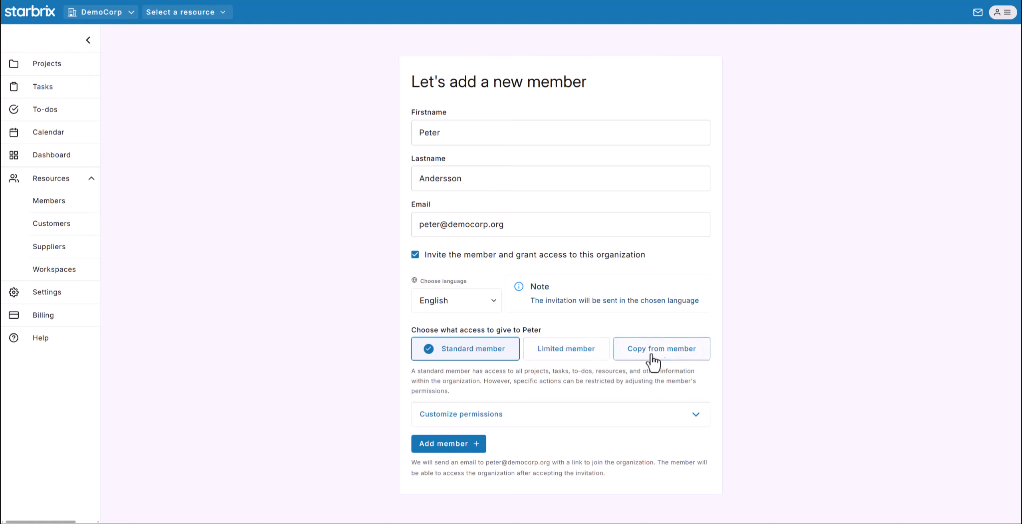
Switch the new member to Limited member access and expand the customer and supplier associations.
left_click(443, 415)
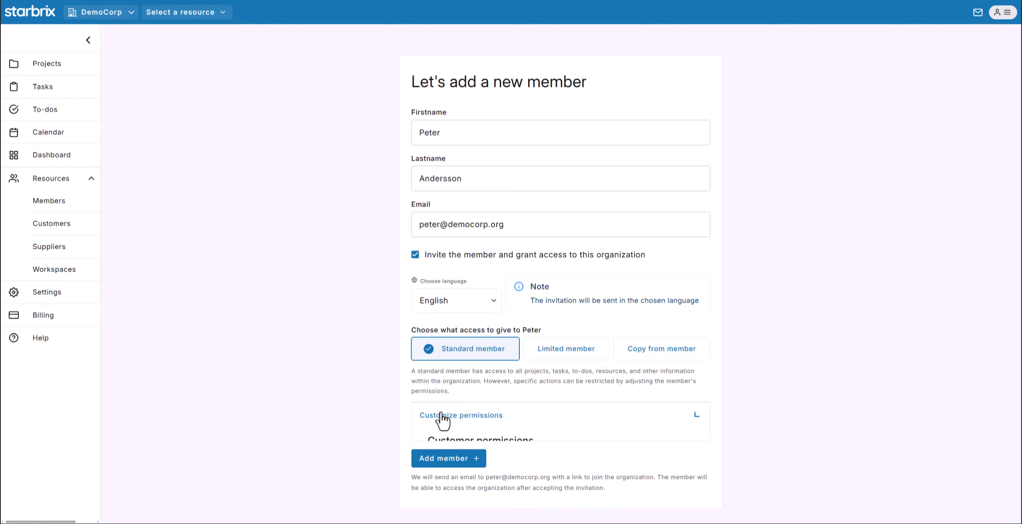
scroll(384, 419, "down", 5)
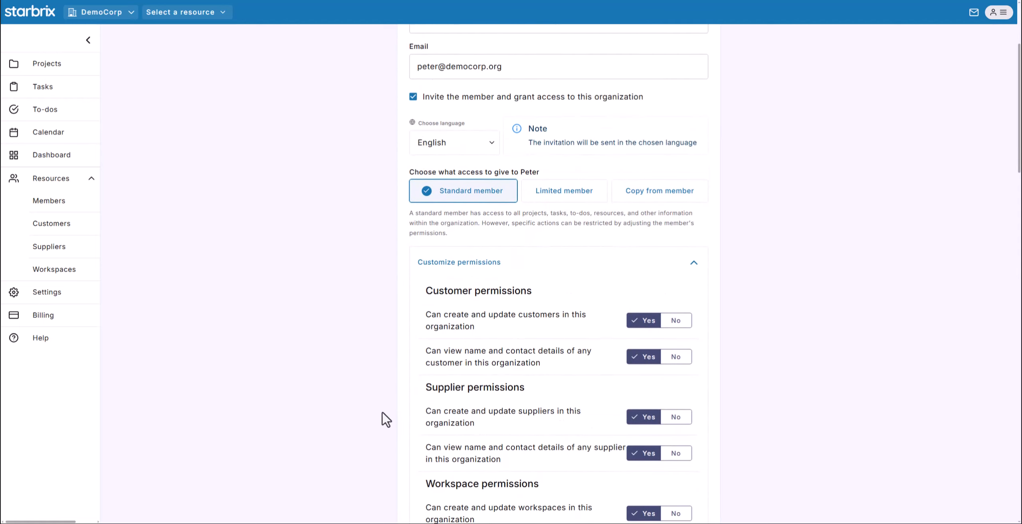
left_click(553, 138)
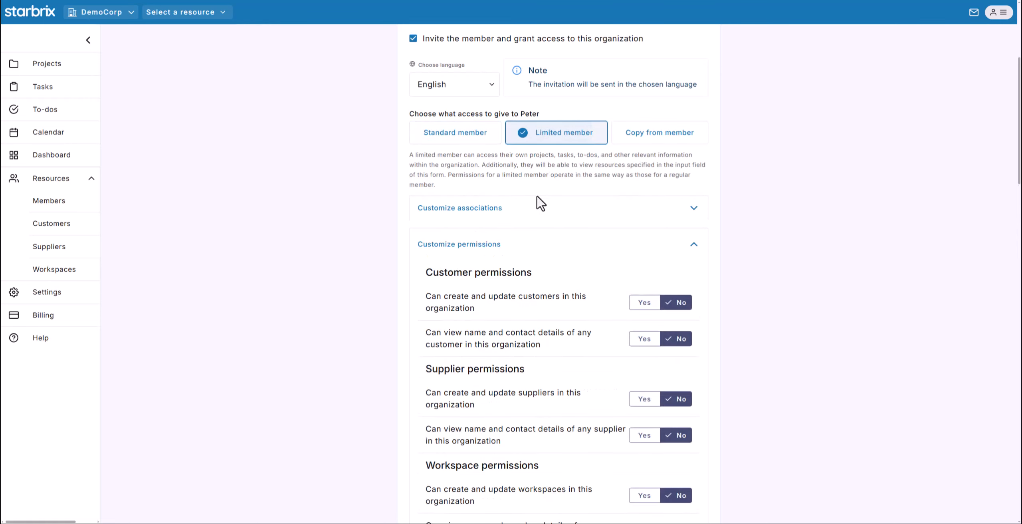
left_click(485, 216)
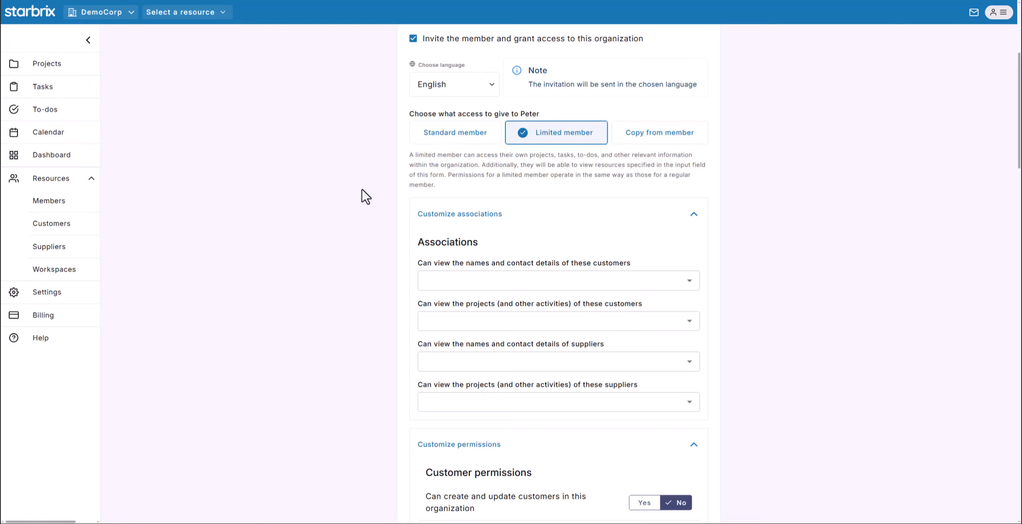
Open the project settings of the Example project.
left_click(62, 67)
left_click(116, 120)
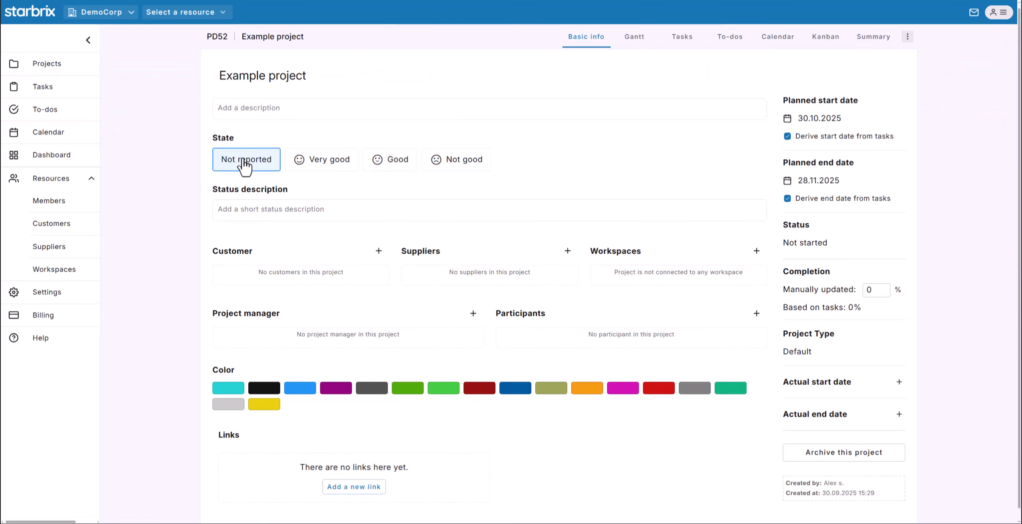
left_click(906, 37)
left_click(836, 68)
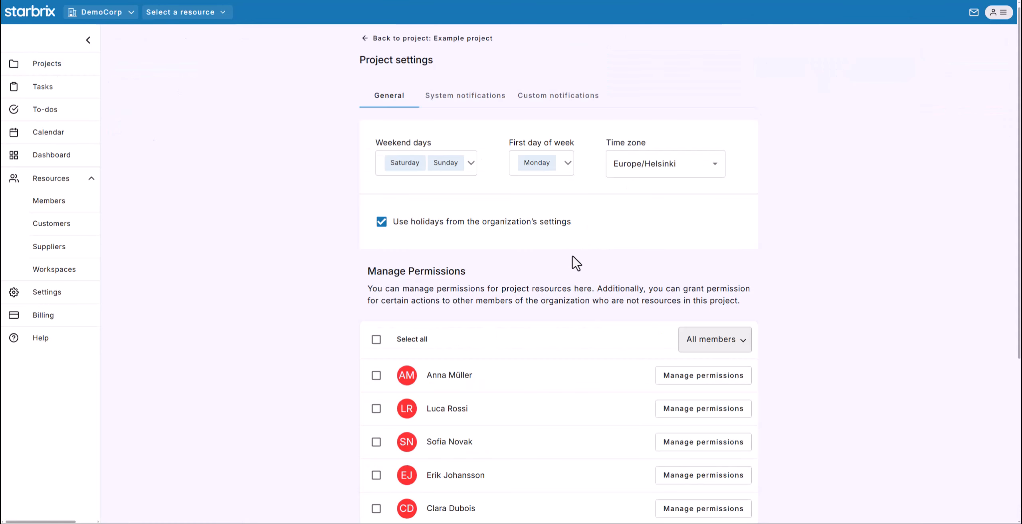
View one member's permissions on the Example project, then close them.
scroll(573, 257, "down", 4)
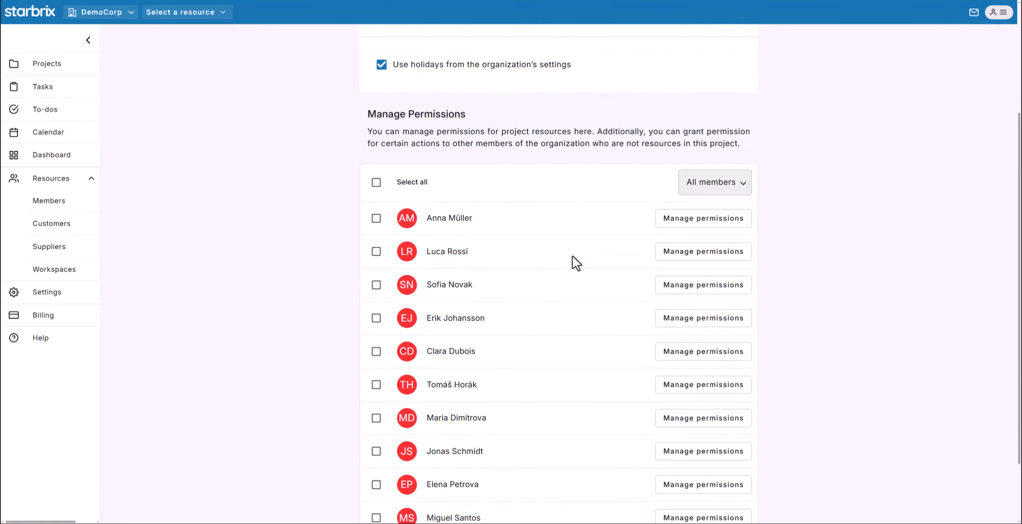
scroll(576, 262, "down", 1)
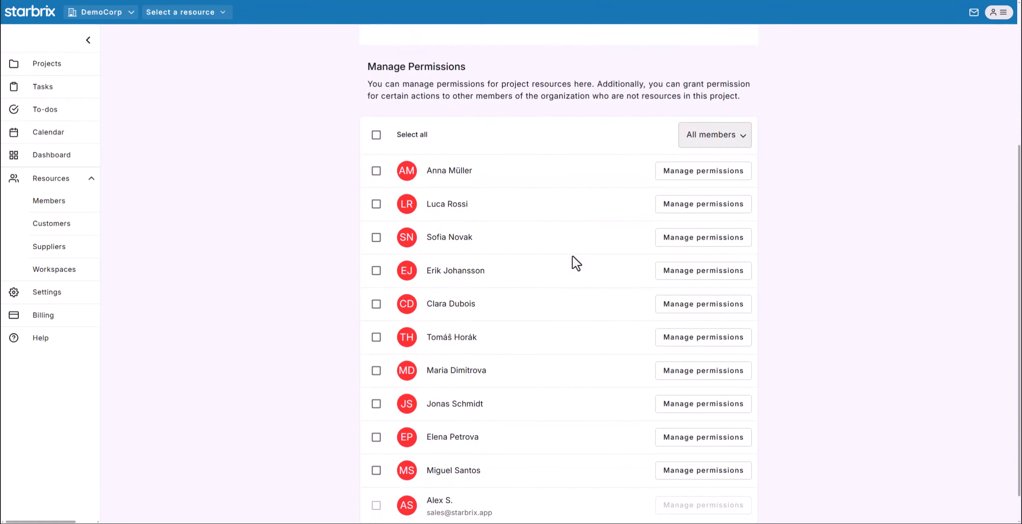
left_click(692, 248)
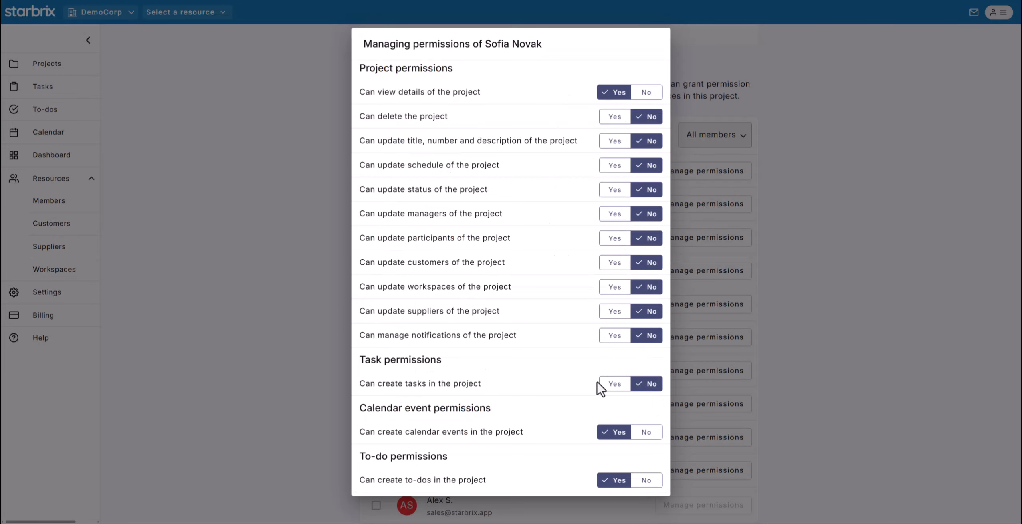
left_click(771, 278)
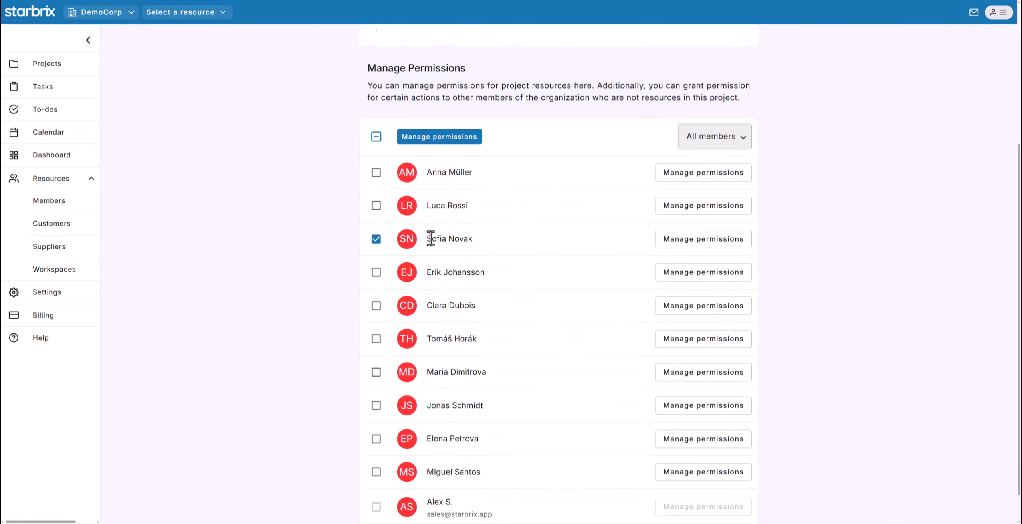
scroll(435, 235, "up", 5)
Assign a team member as the Example project's manager and reopen its Manage Permissions list.
left_click(423, 42)
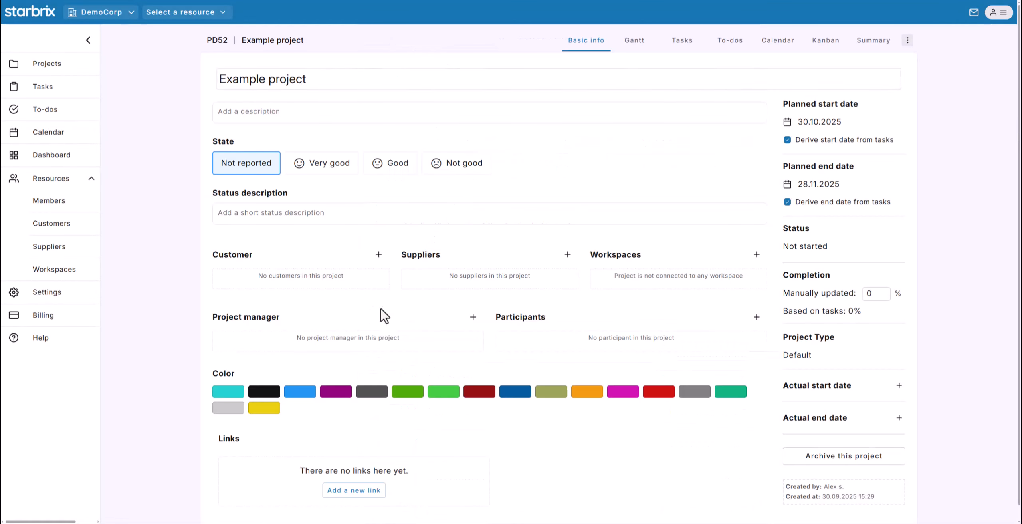
left_click(315, 338)
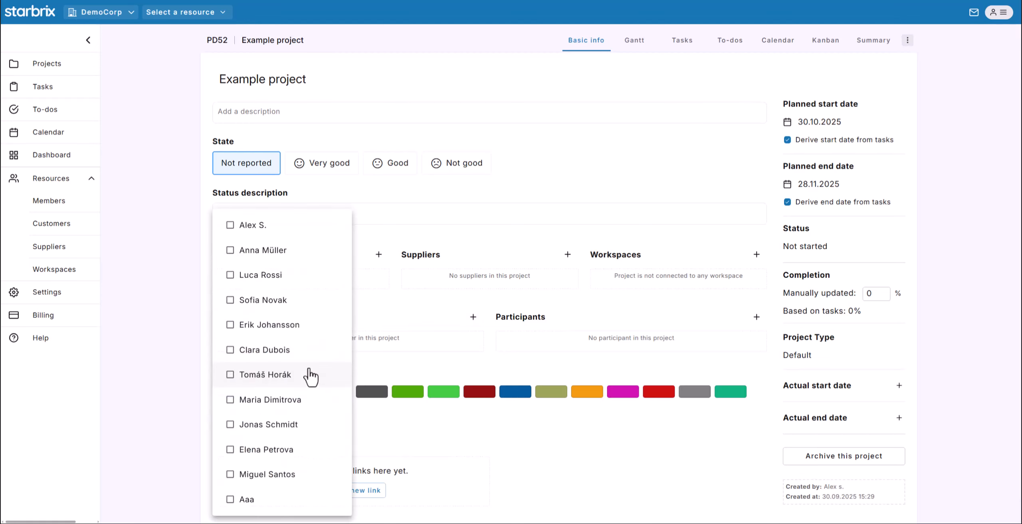
left_click(241, 307)
left_click(908, 40)
left_click(815, 71)
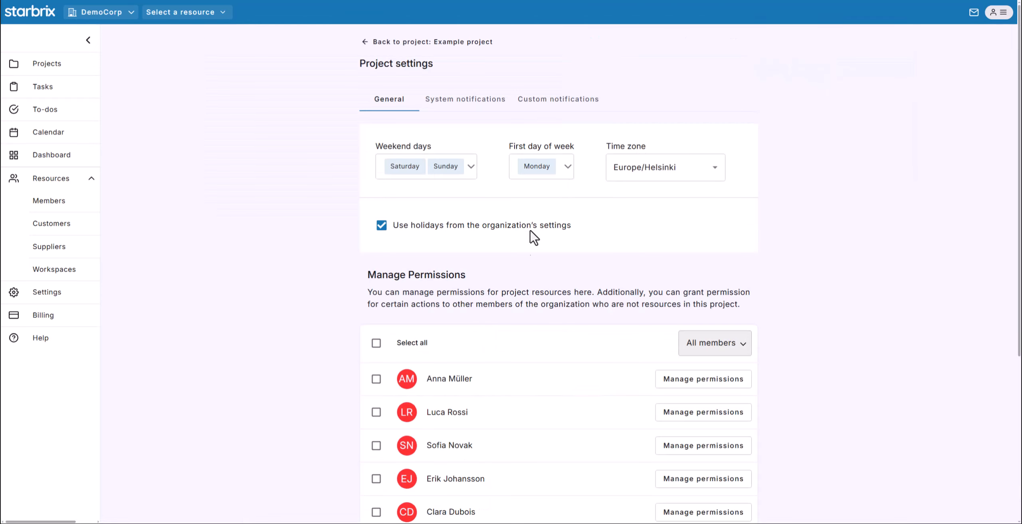
scroll(520, 427, "down", 4)
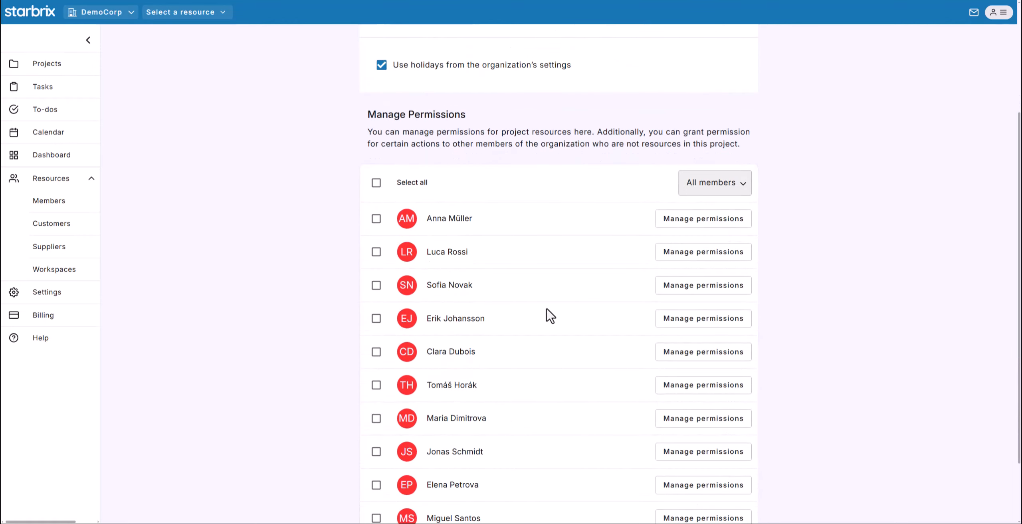
left_click(716, 289)
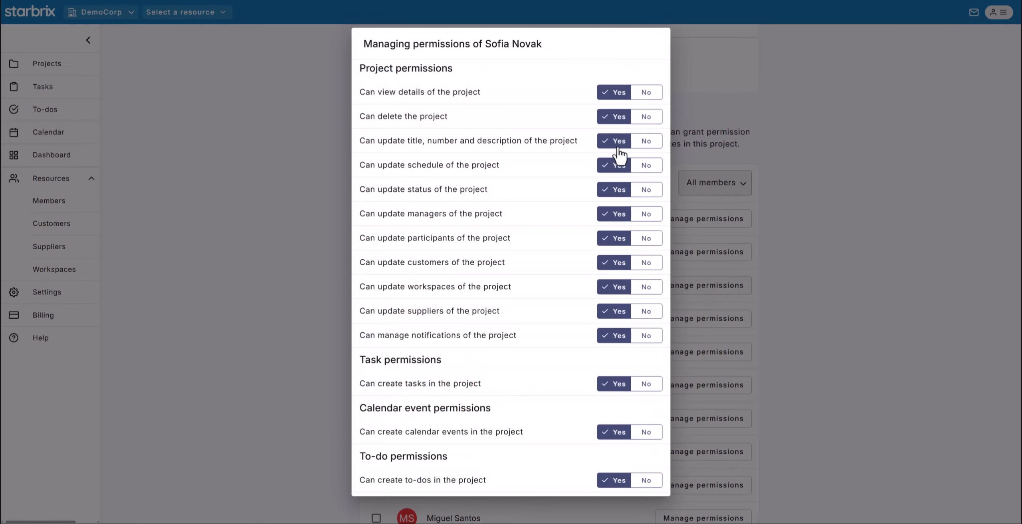
left_click(829, 243)
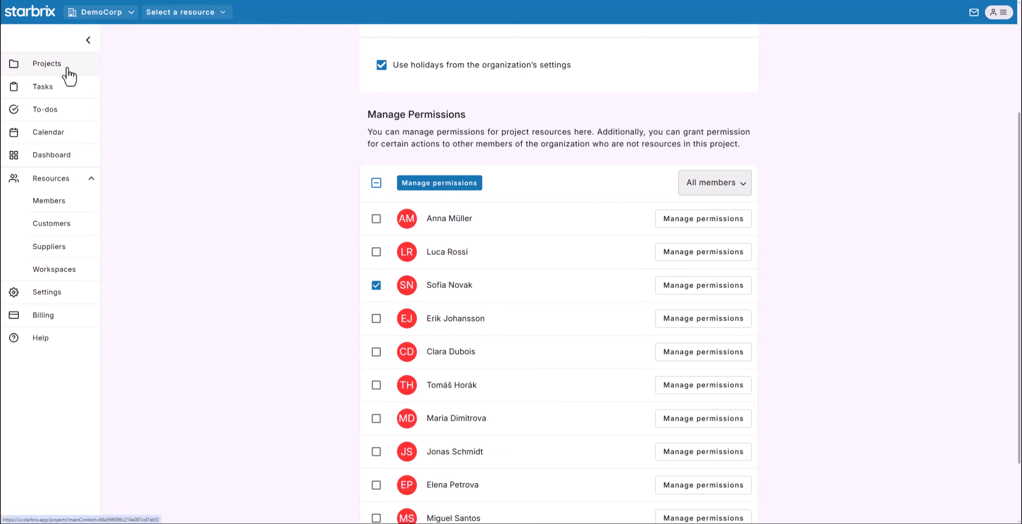
scroll(186, 151, "down", 2)
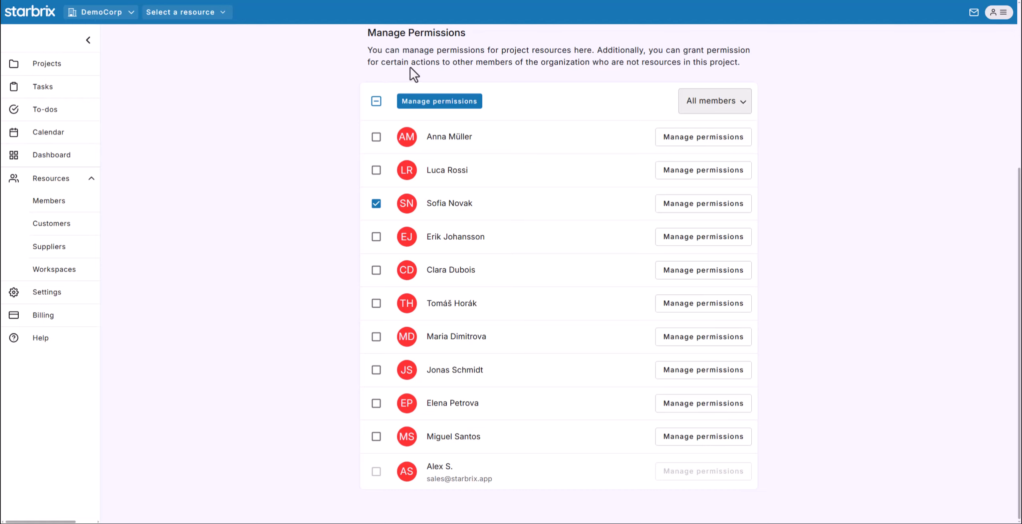
scroll(509, 84, "up", 6)
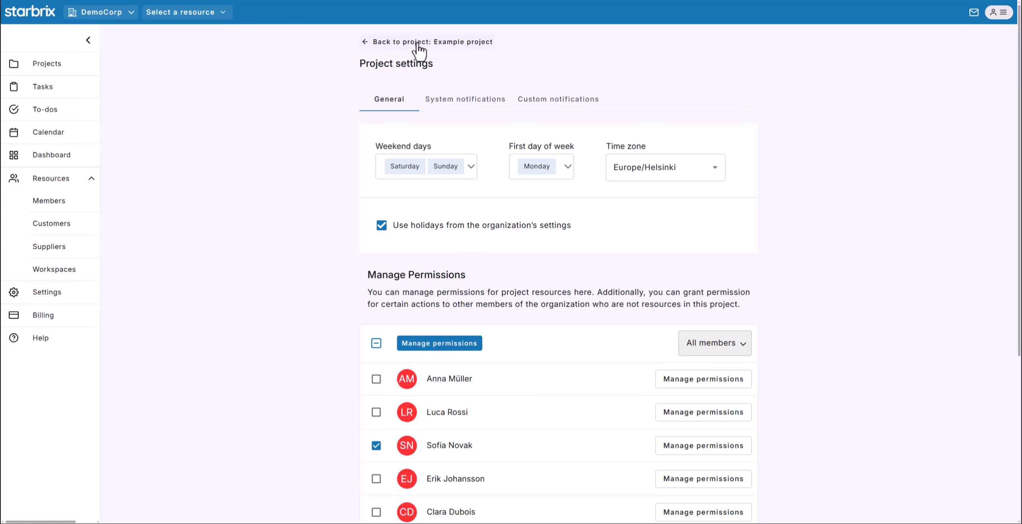
View the member permissions of task PD52-2 Lay the foundation, then return to the task.
left_click(440, 50)
left_click(680, 43)
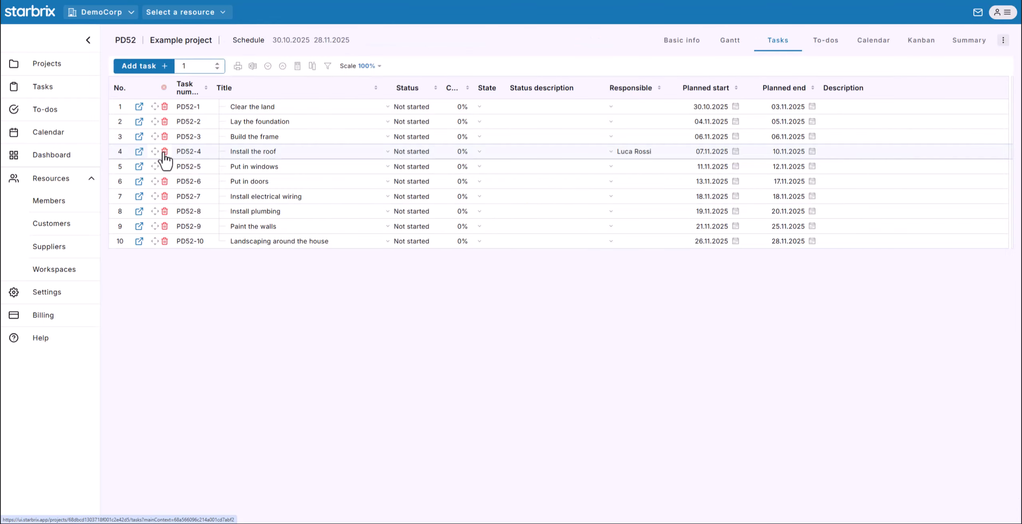
left_click(137, 120)
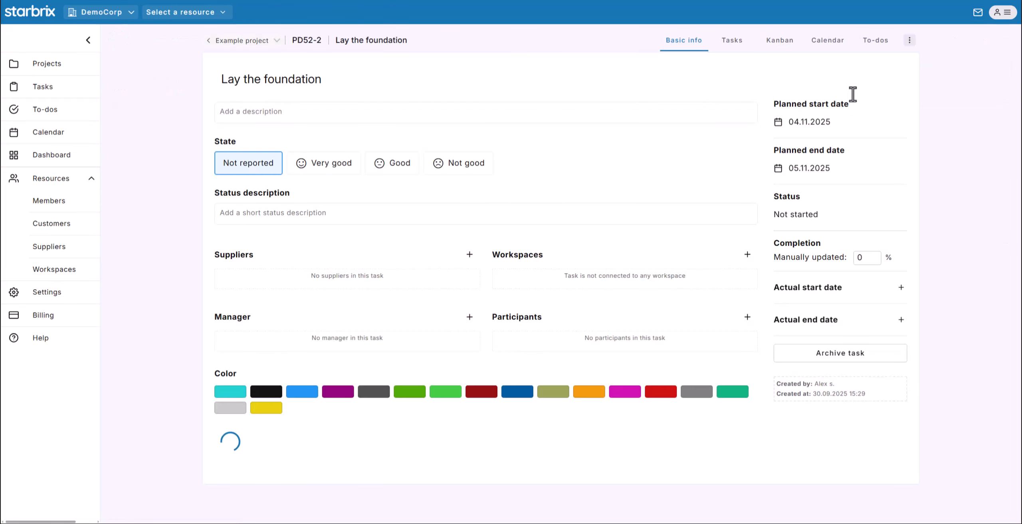
left_click(907, 42)
left_click(850, 65)
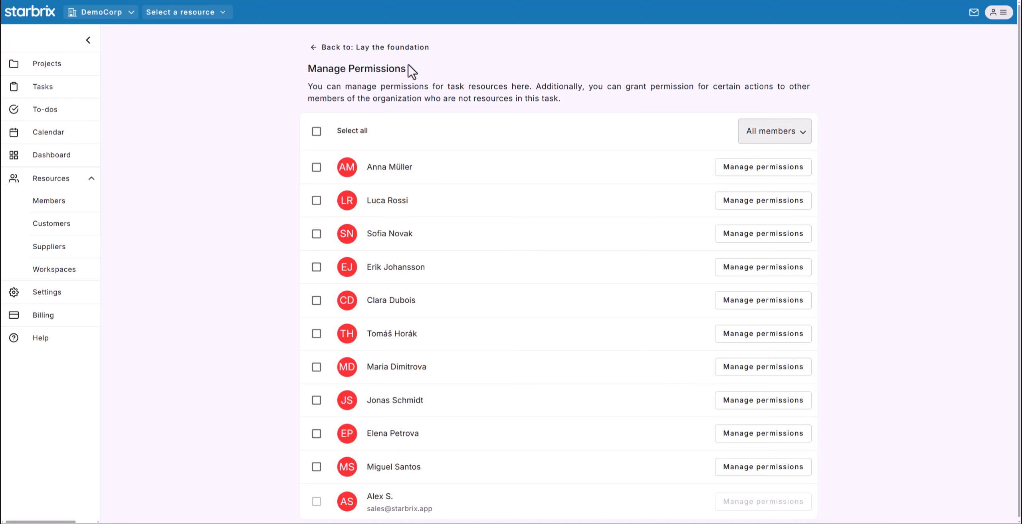
left_click(391, 49)
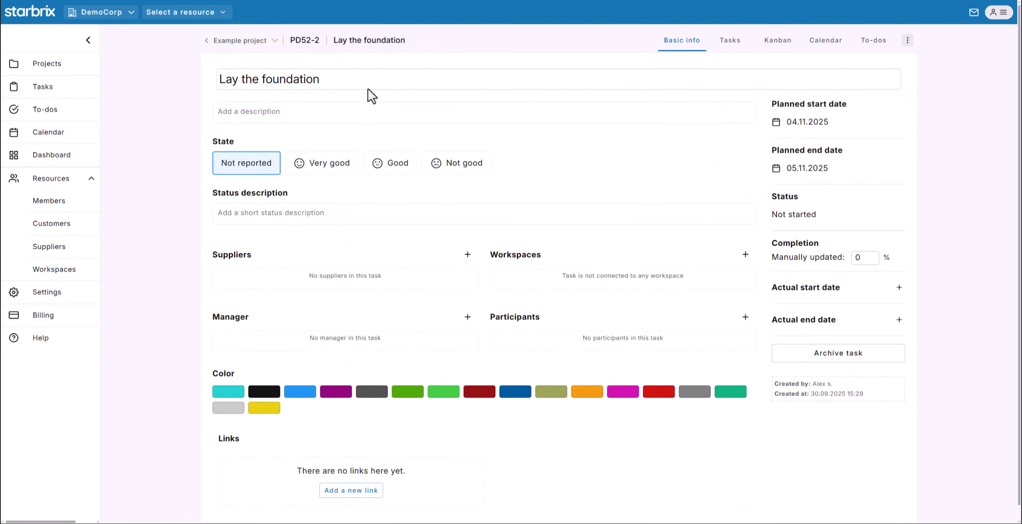
Open the organization Settings and expand the Standard members default permissions.
left_click(47, 294)
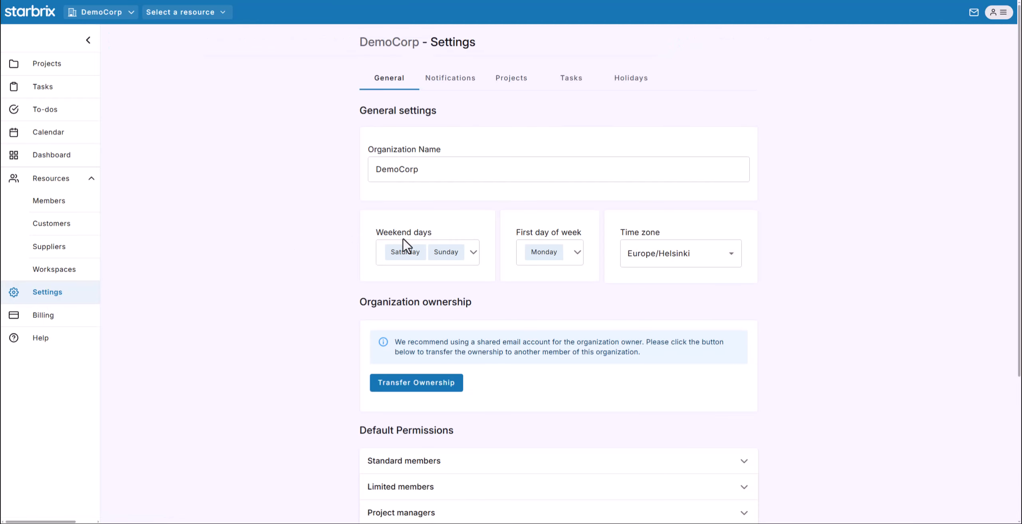
scroll(410, 251, "down", 5)
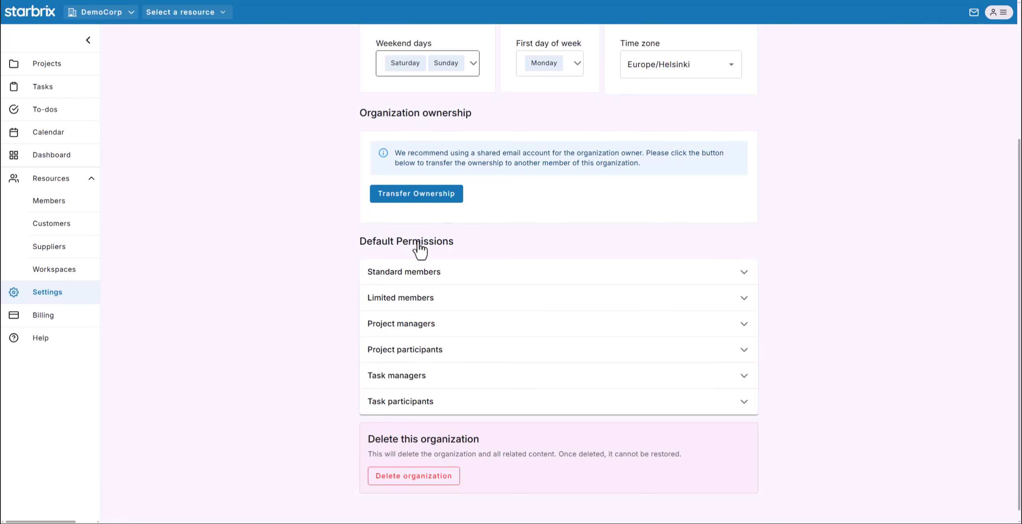
left_click(746, 277)
scroll(822, 274, "down", 3)
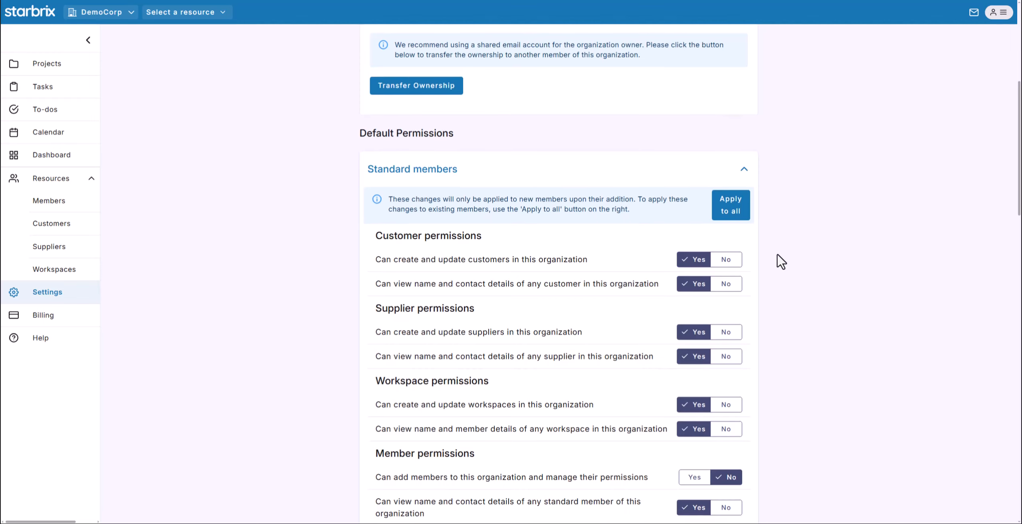
scroll(781, 261, "down", 2)
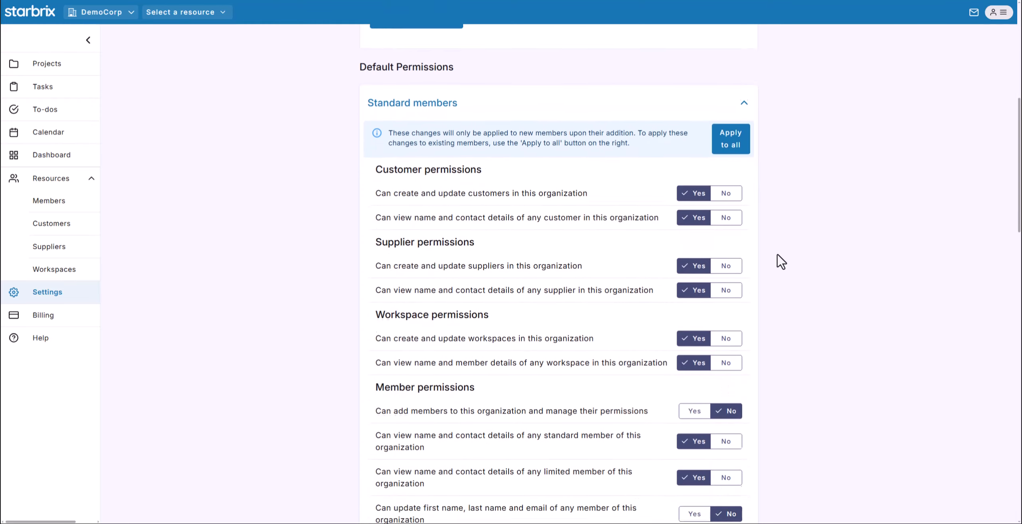